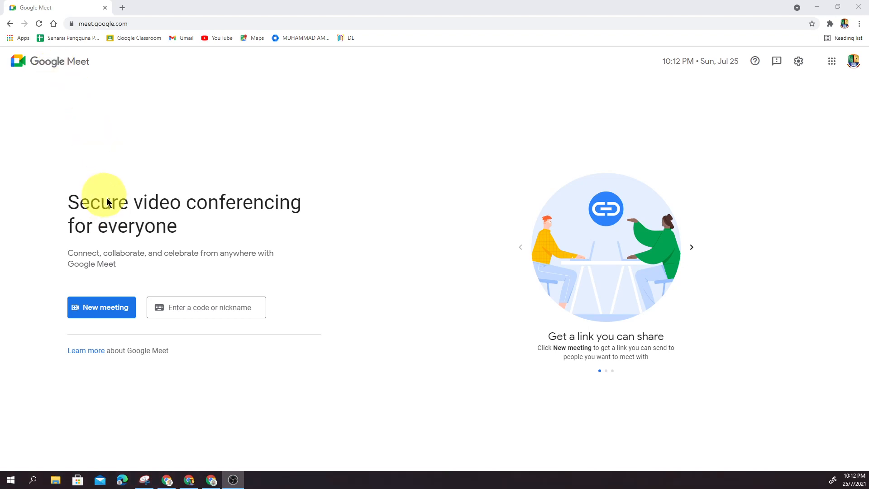
Step: Start an instant meeting and mute the microphone
click(105, 314)
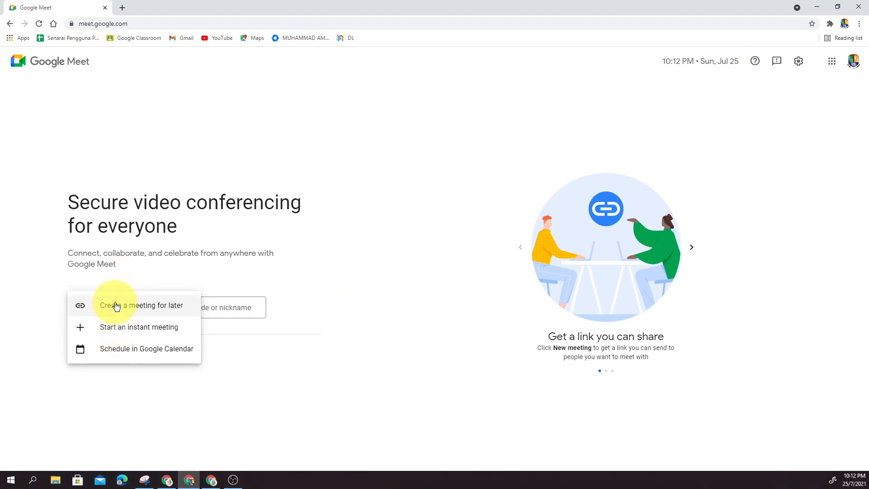
click(119, 334)
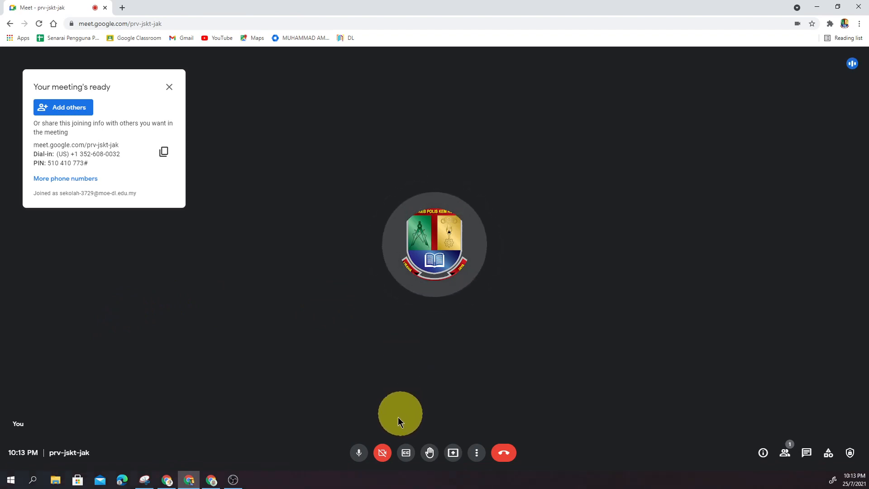
click(363, 456)
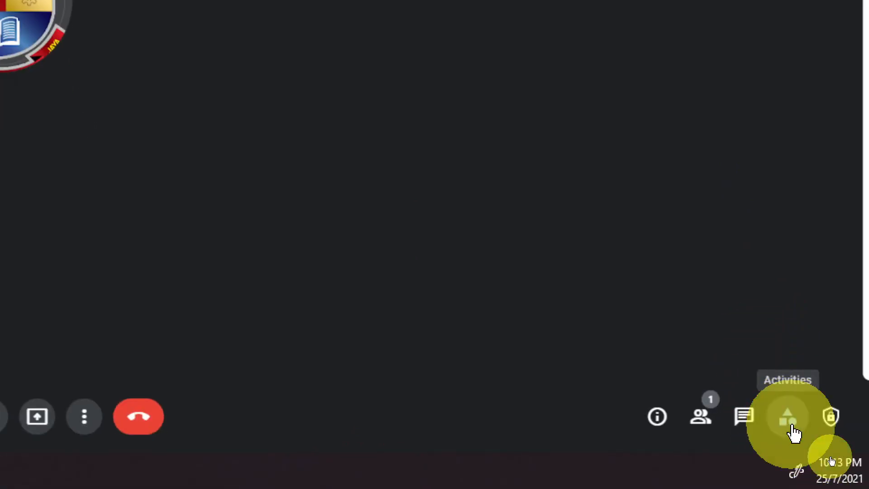
Step: Open the meeting's breakout rooms activity and begin setting up the rooms
click(789, 419)
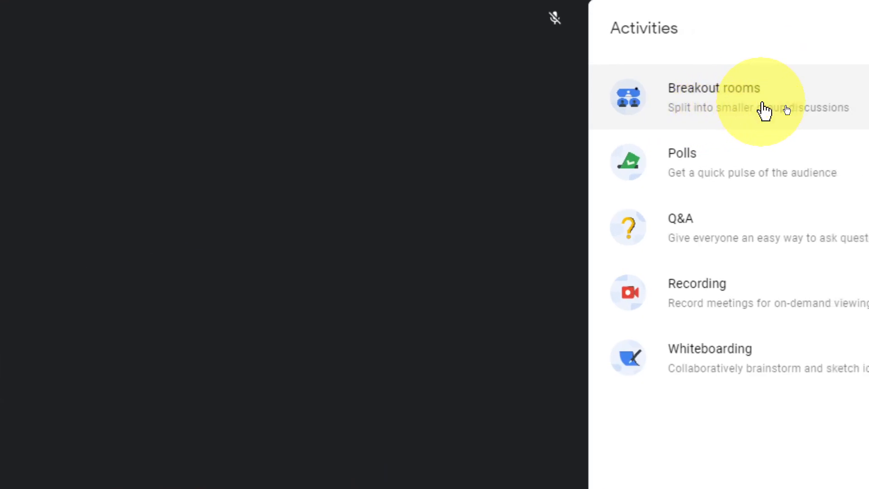
click(764, 108)
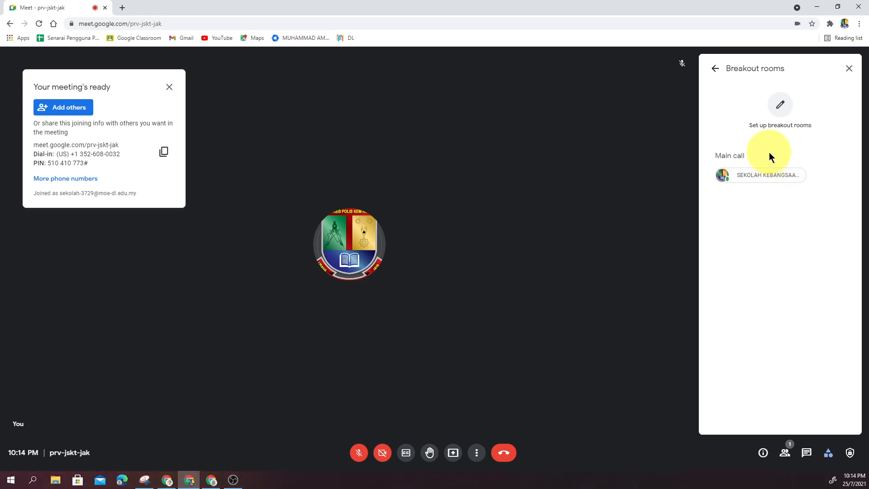
click(781, 108)
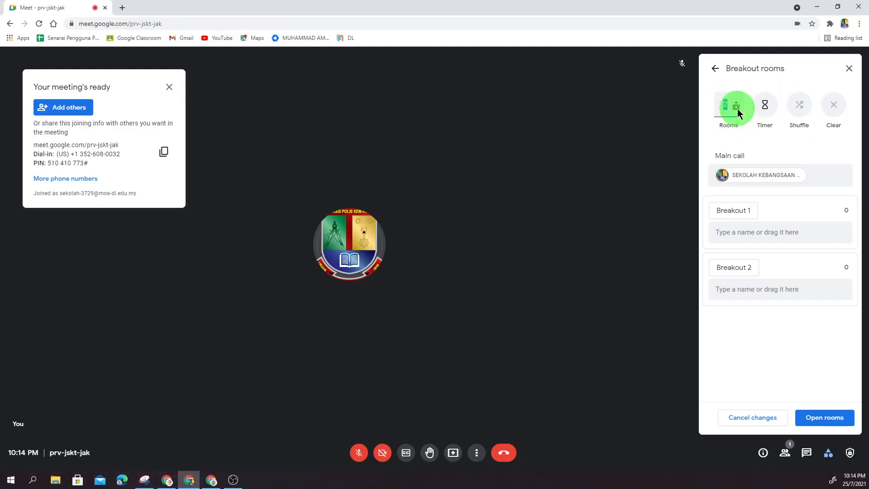
Step: Raise the number of breakout rooms to 16 and bring it back down to 2
click(737, 104)
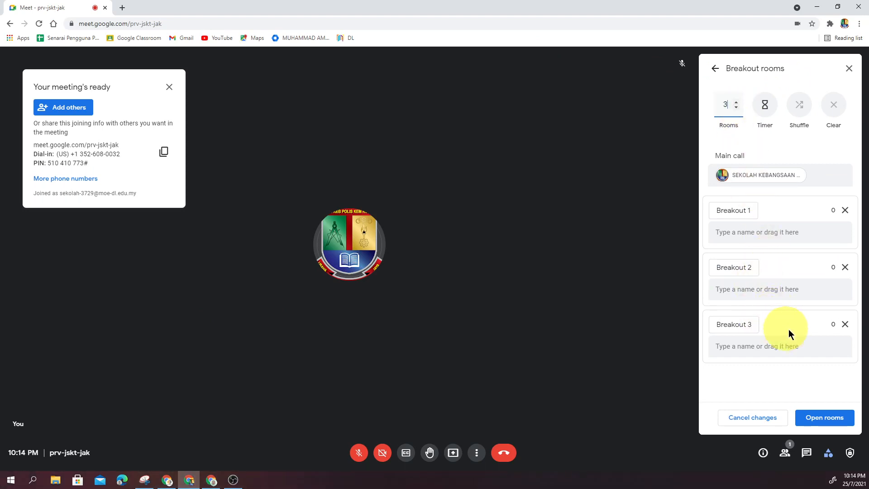
click(735, 102)
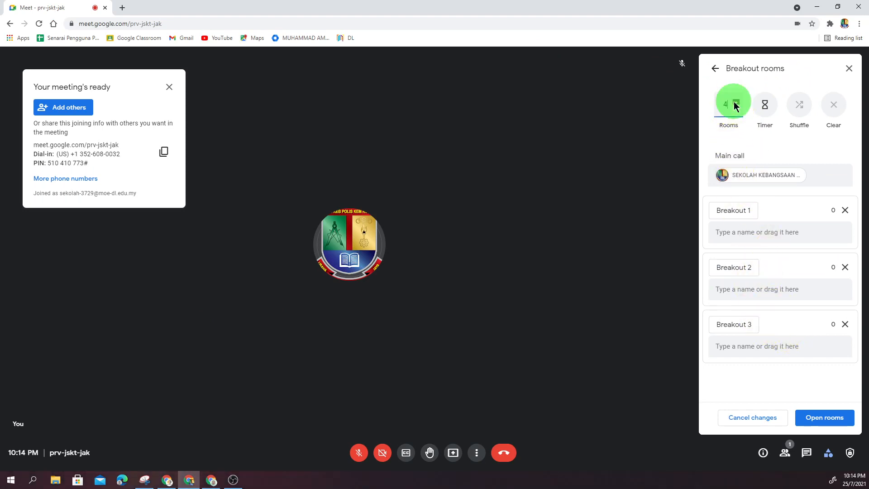
click(736, 104)
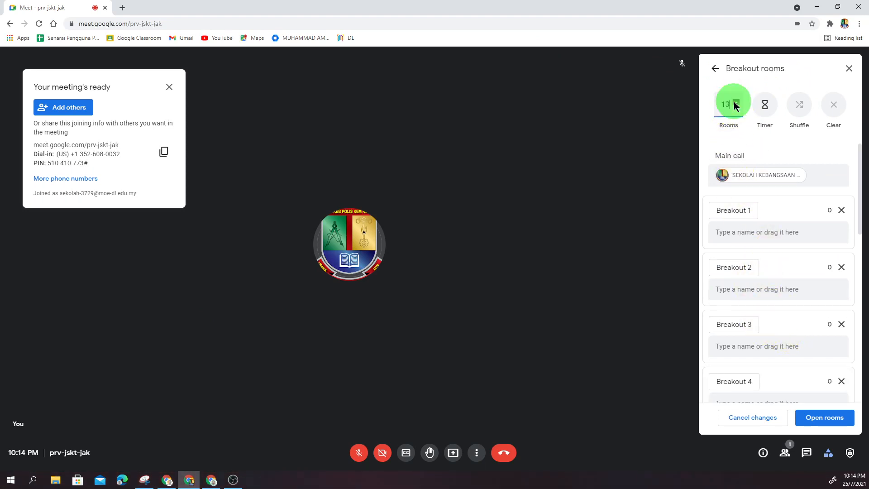
click(734, 104)
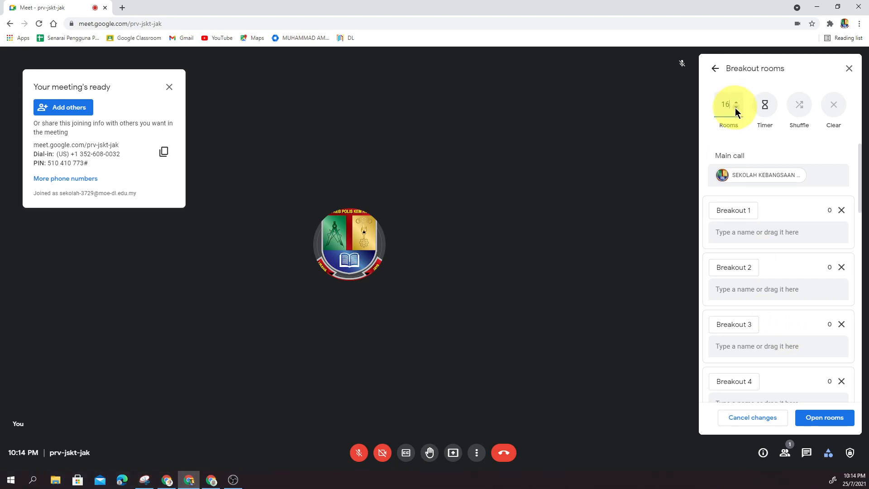
click(736, 107)
click(735, 107)
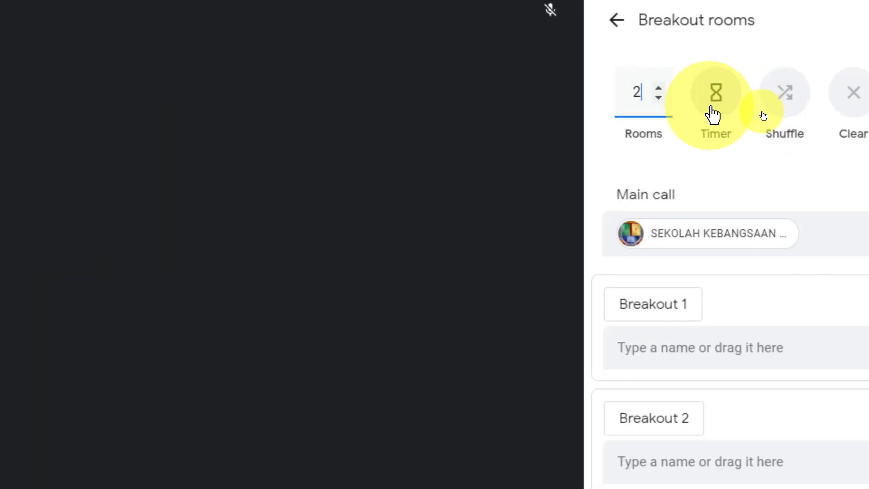
Step: Set the breakout rooms to end automatically after 20 minutes
click(713, 111)
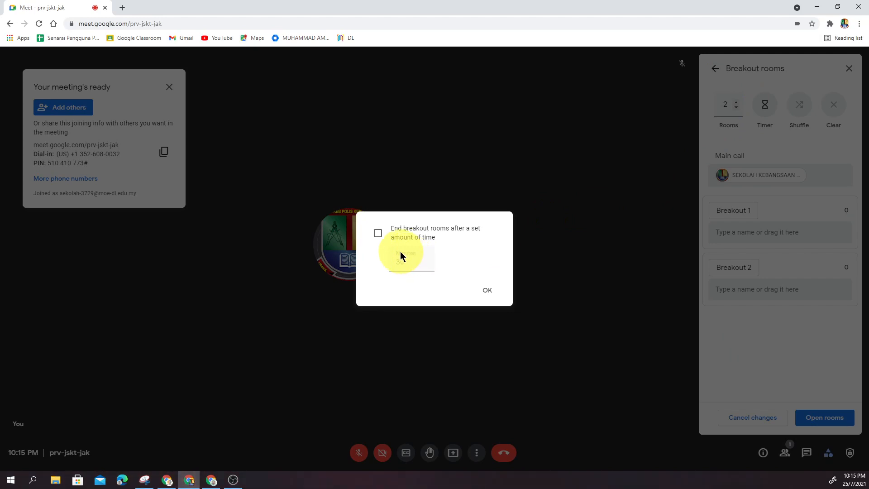
click(378, 234)
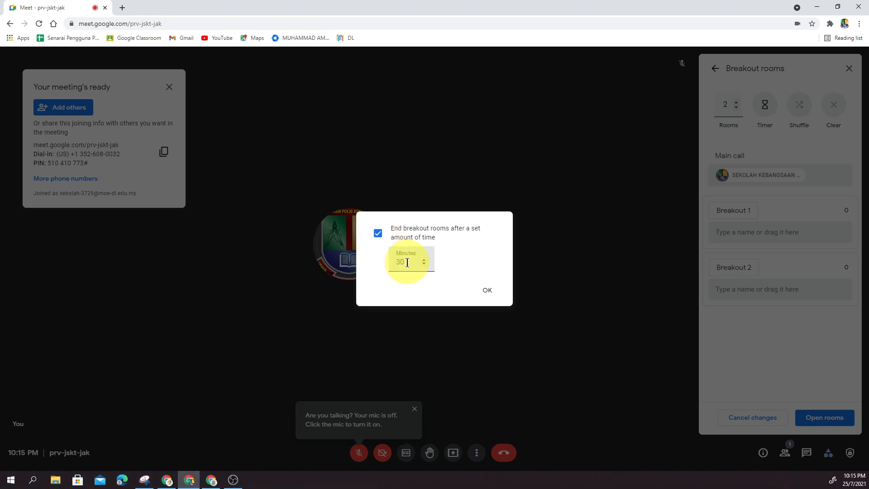
drag(408, 262, 397, 263)
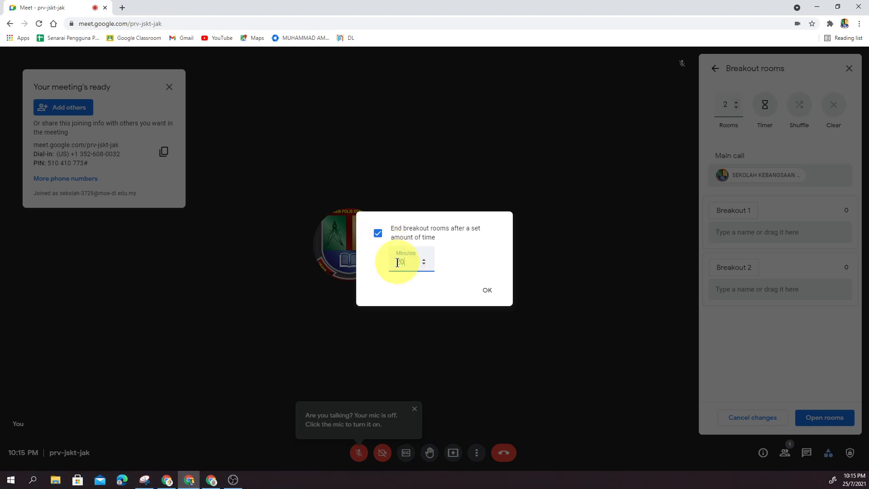
text(20)
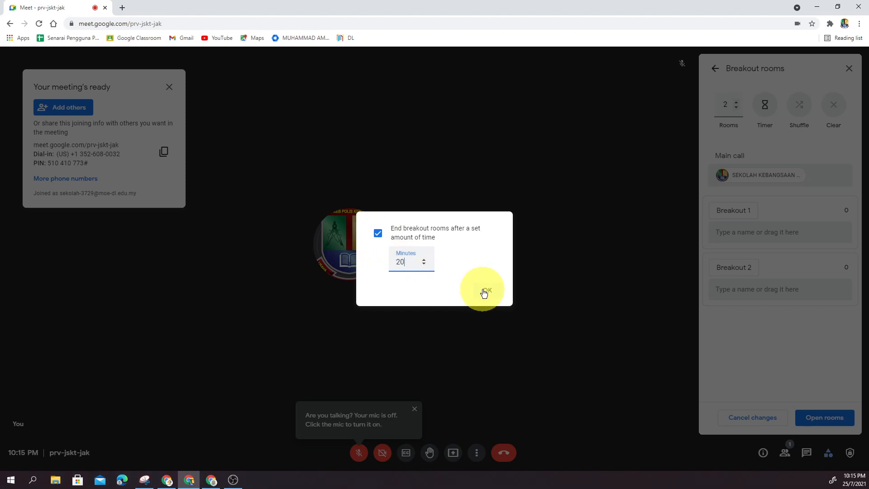
click(484, 292)
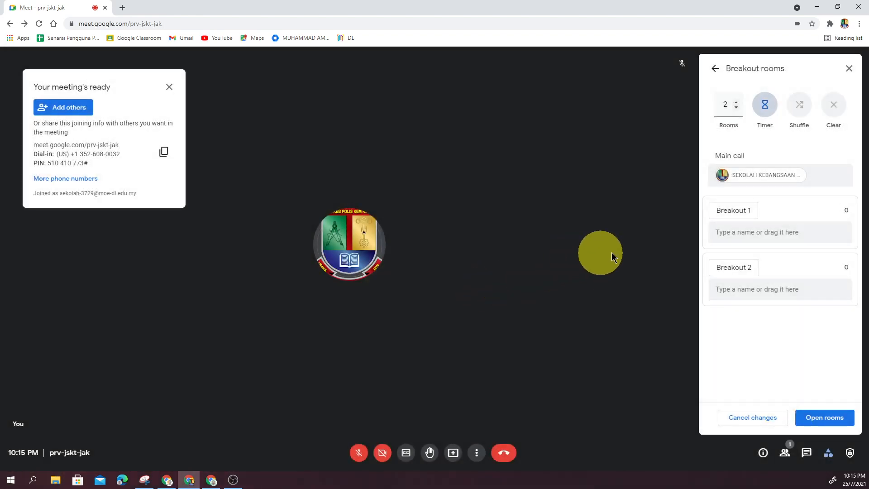
Step: Turn off the automatic ending of the breakout rooms after a set amount of time
click(768, 116)
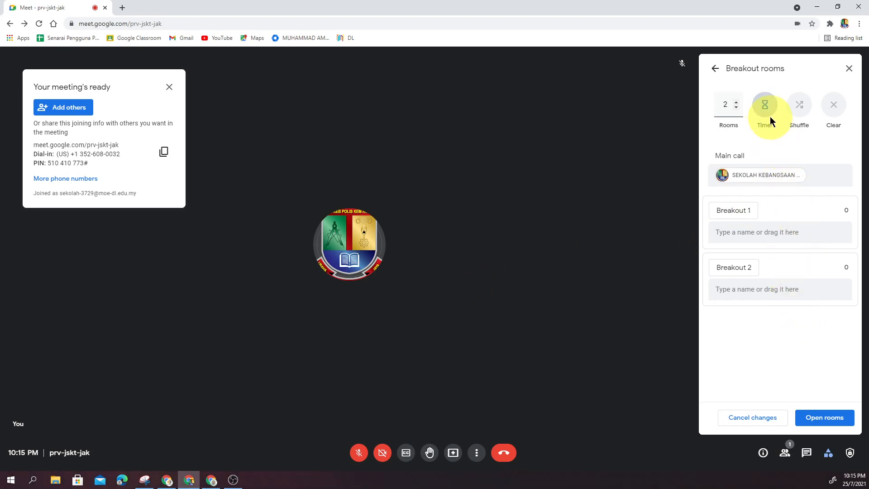
click(769, 113)
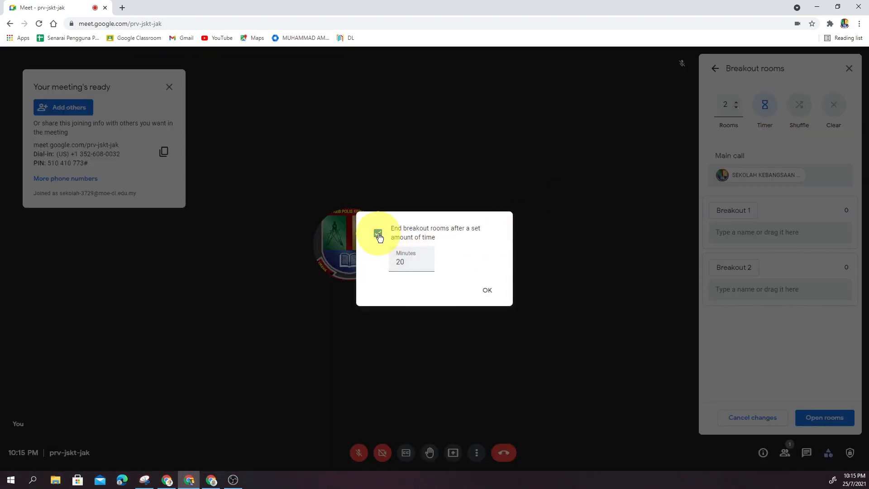
click(379, 233)
click(487, 290)
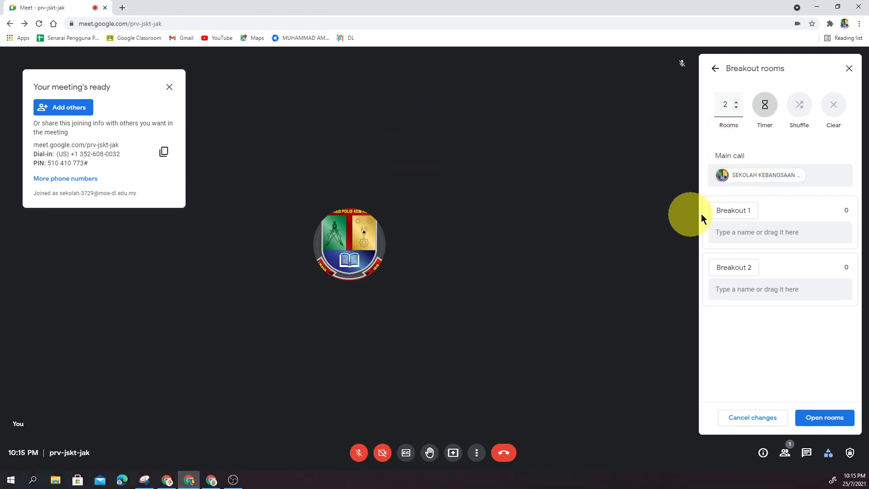
Step: Rename the first breakout room as Kumpulan 1
click(746, 213)
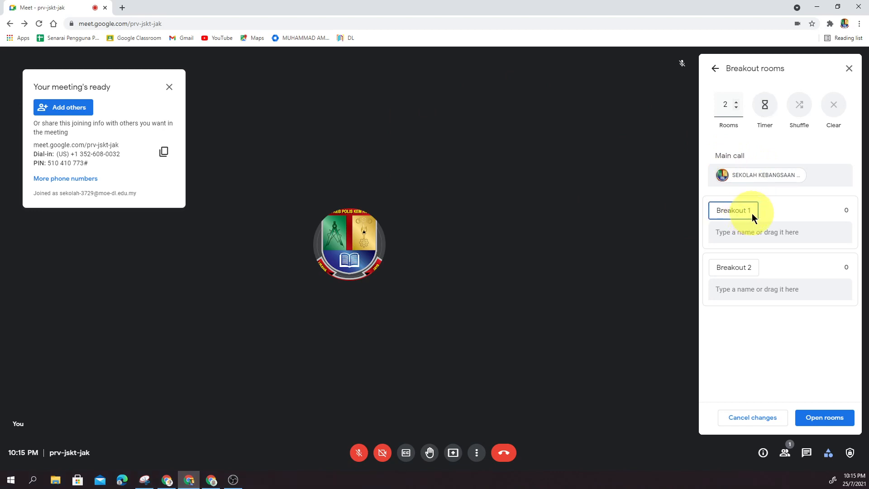
drag(747, 214, 696, 212)
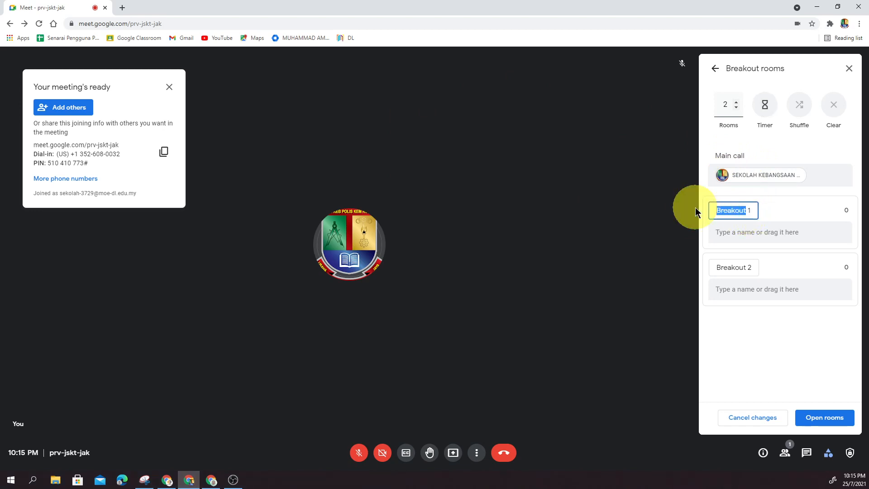
text(Kumpulan)
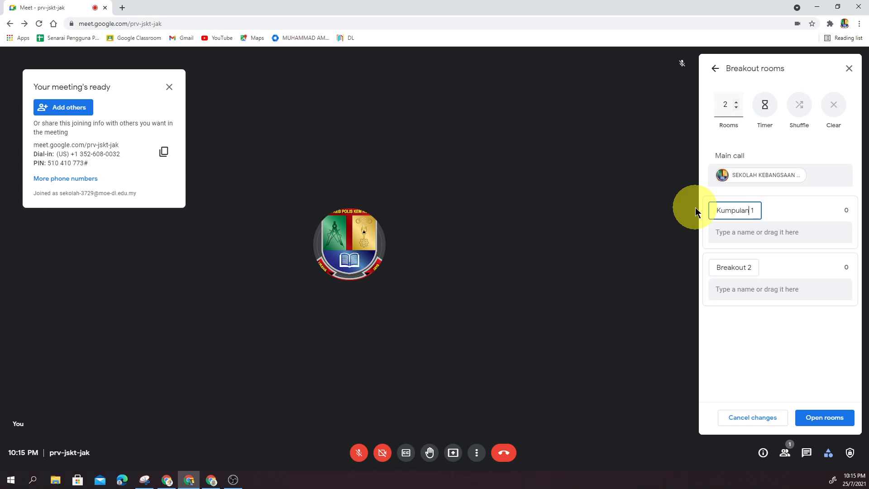
Step: Rename the second breakout room as Kumpulan 2
click(743, 262)
drag(747, 266, 699, 265)
text(KLumpulan)
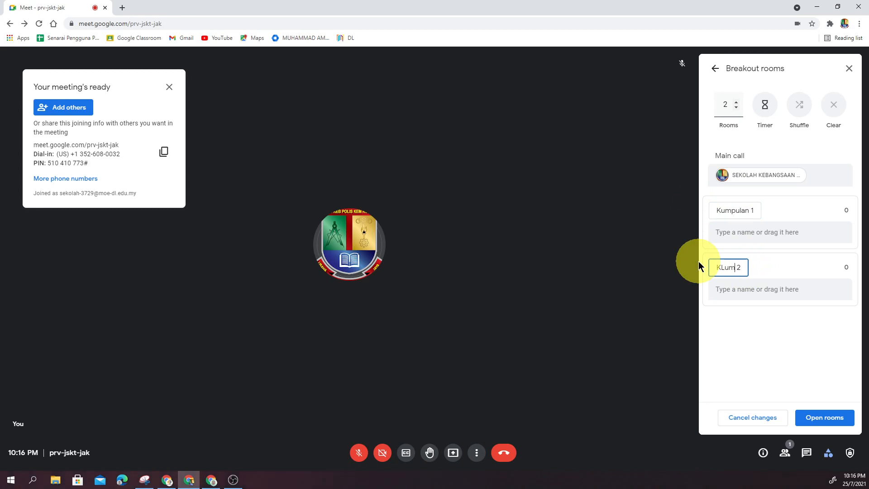
click(726, 273)
key(BackSpace)
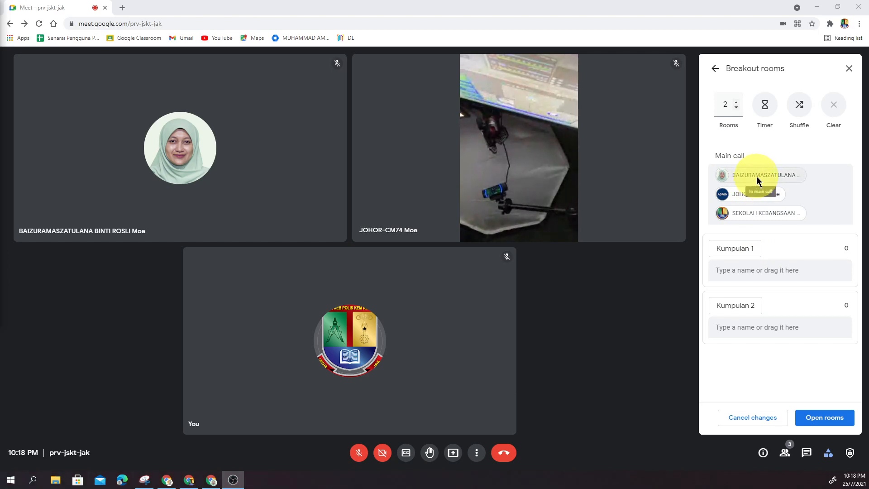
Step: Assign the first listed guest to Kumpulan 1 and the other guest to Kumpulan 2, and shuffle the assignments twice
drag(756, 175, 763, 274)
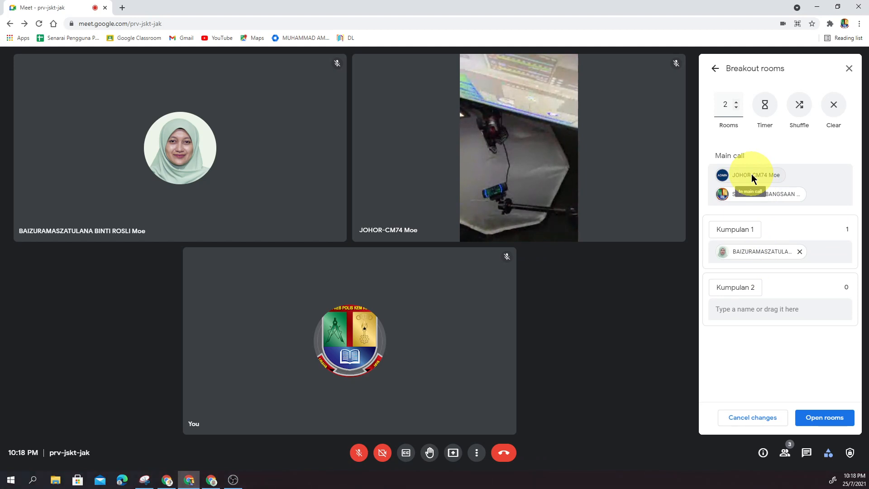
drag(751, 176, 757, 308)
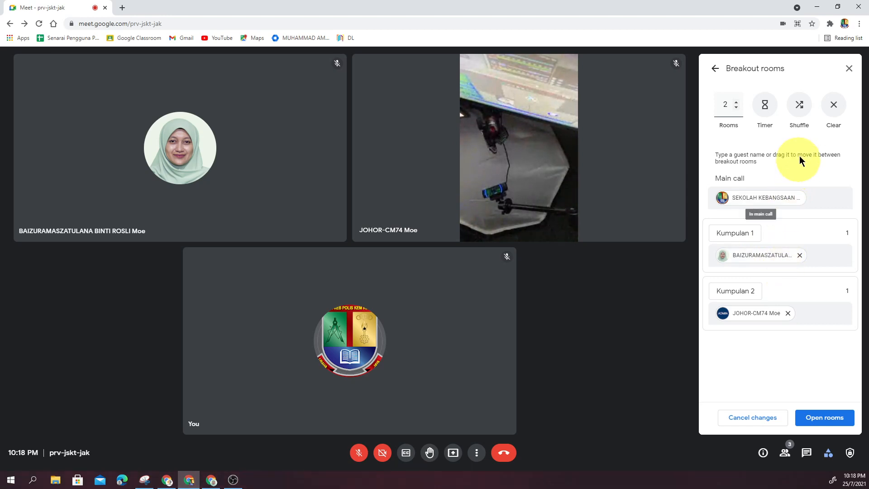
click(800, 106)
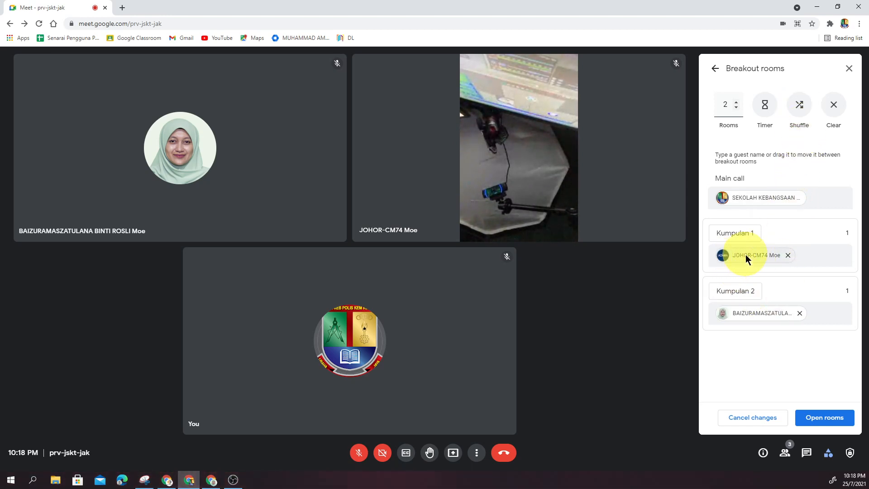
click(803, 110)
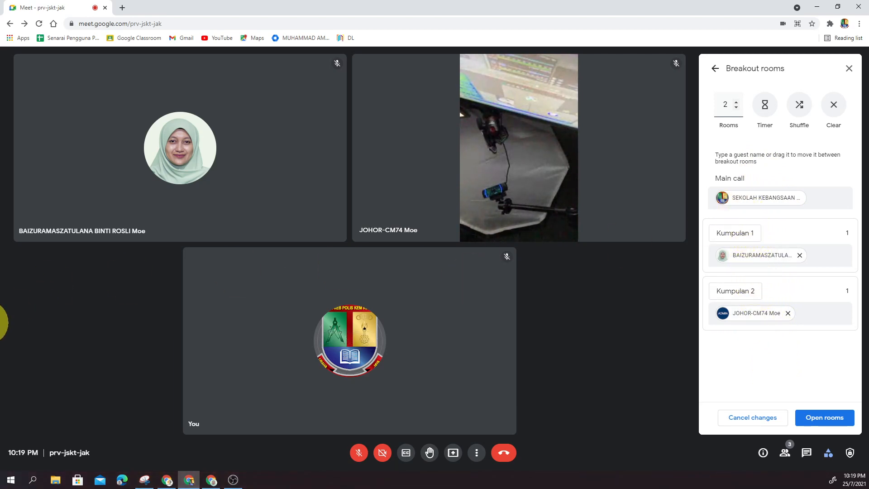
Step: Open the breakout rooms and accept the invitation to Kumpulan 1 on the participant's computer
click(0, 270)
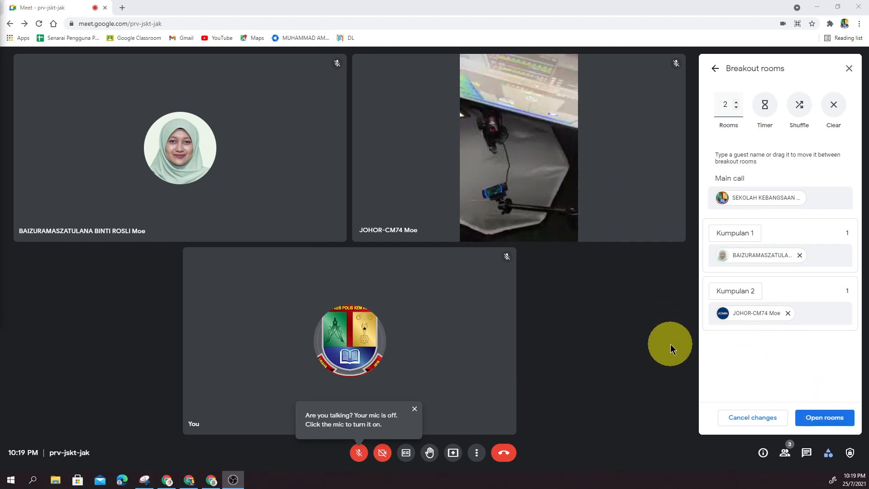
click(823, 421)
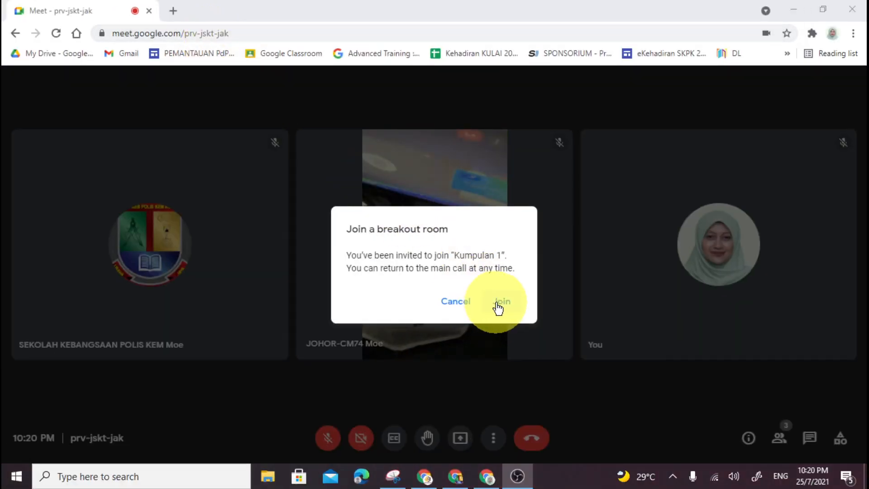
click(498, 304)
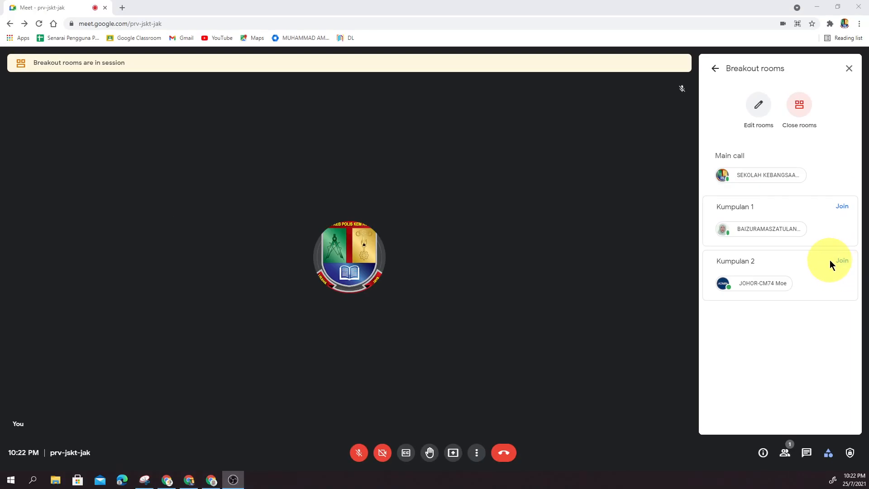
Step: Visit Kumpulan 1 and Kumpulan 2 in turn as the host, and return to the main call
click(841, 209)
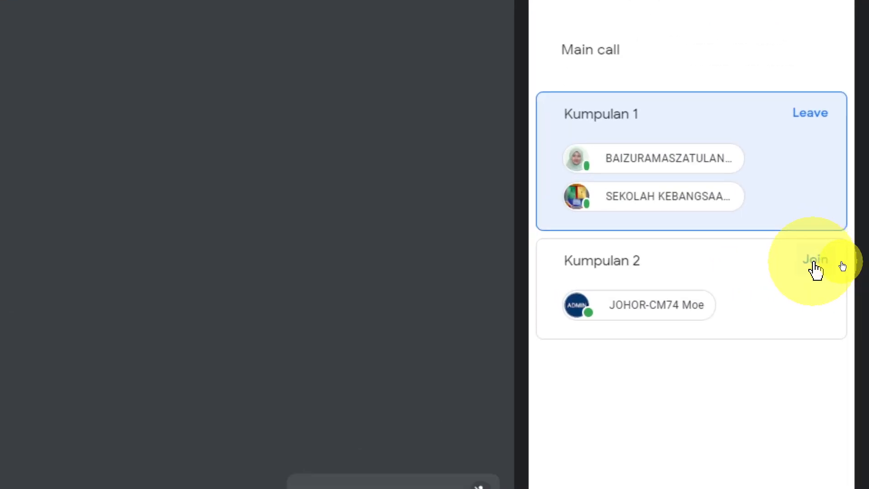
click(814, 263)
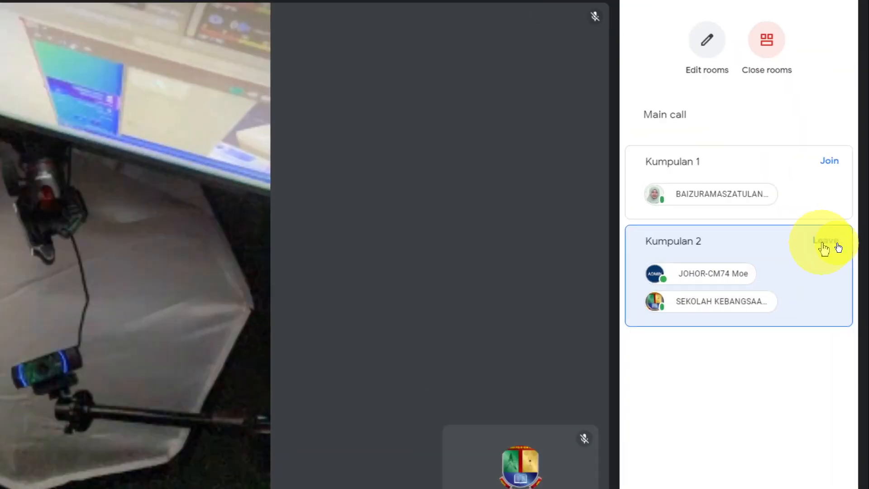
click(838, 246)
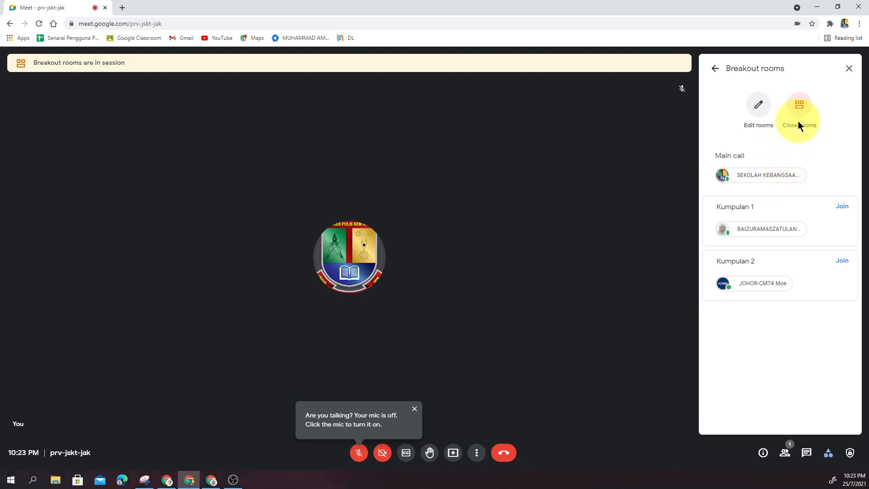
Step: Try the timer for ending the breakout rooms by switching it on and off again, and leave room editing without saving
click(758, 117)
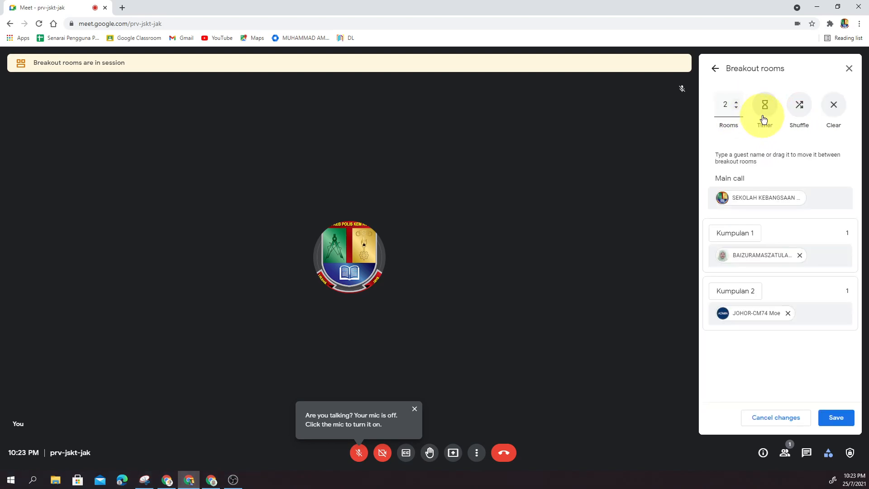
click(765, 117)
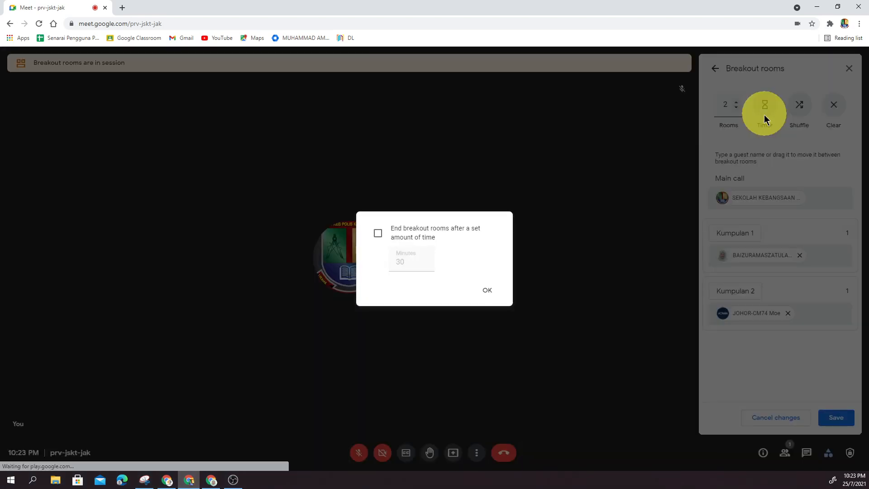
click(381, 235)
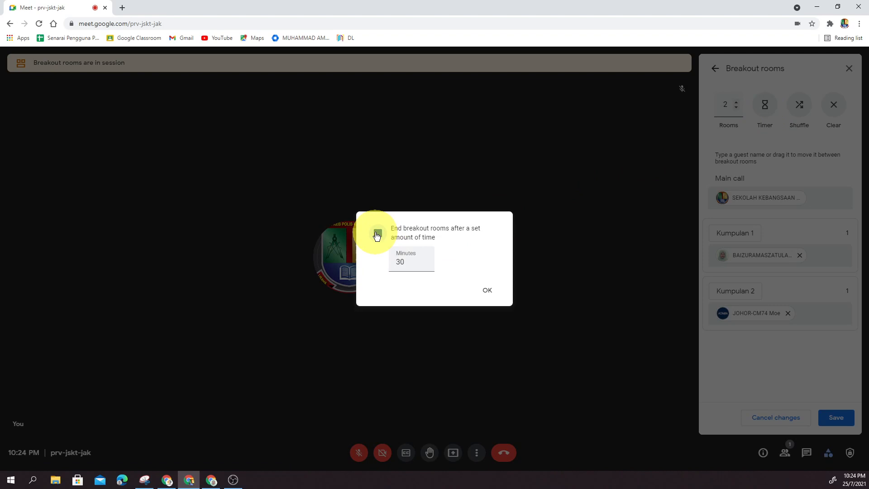
double_click(398, 263)
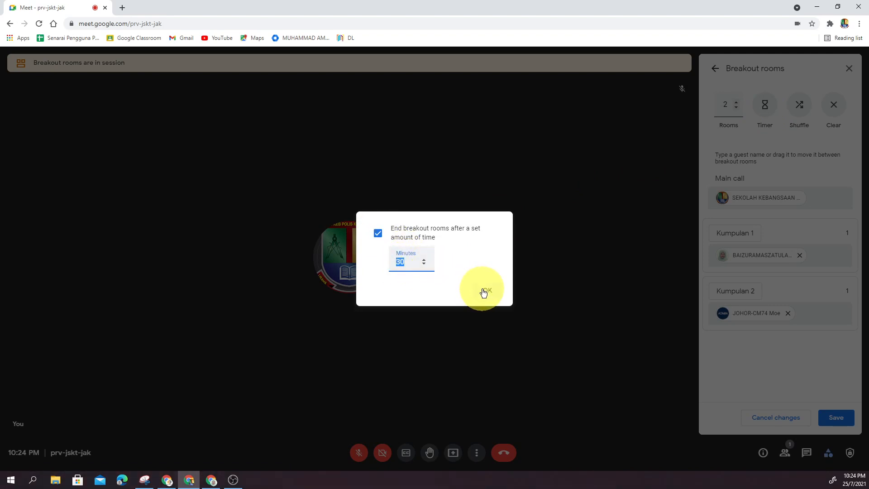
click(379, 234)
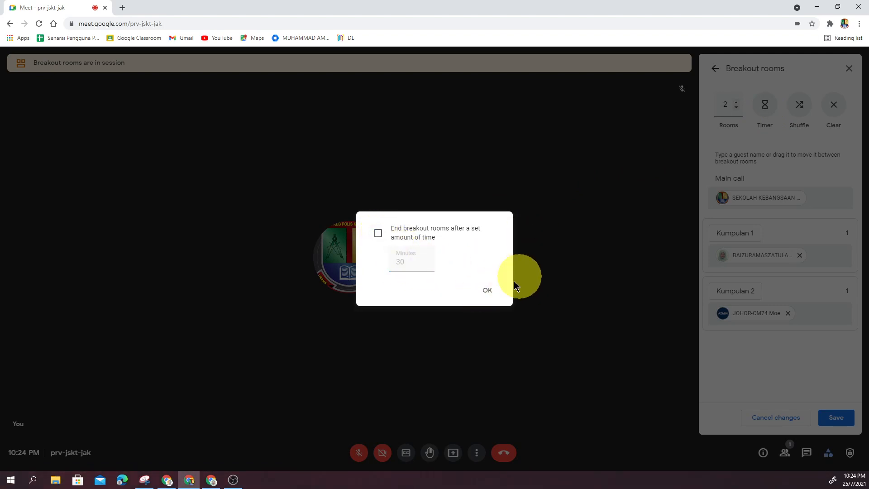
click(486, 290)
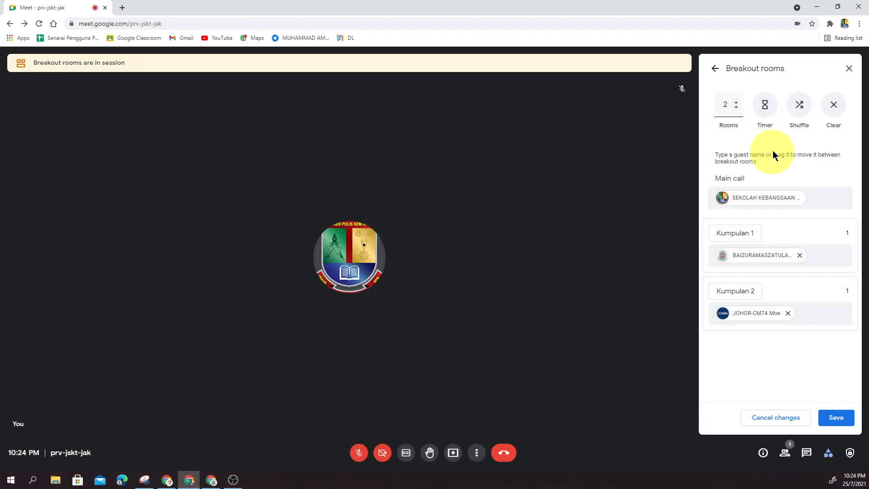
click(716, 73)
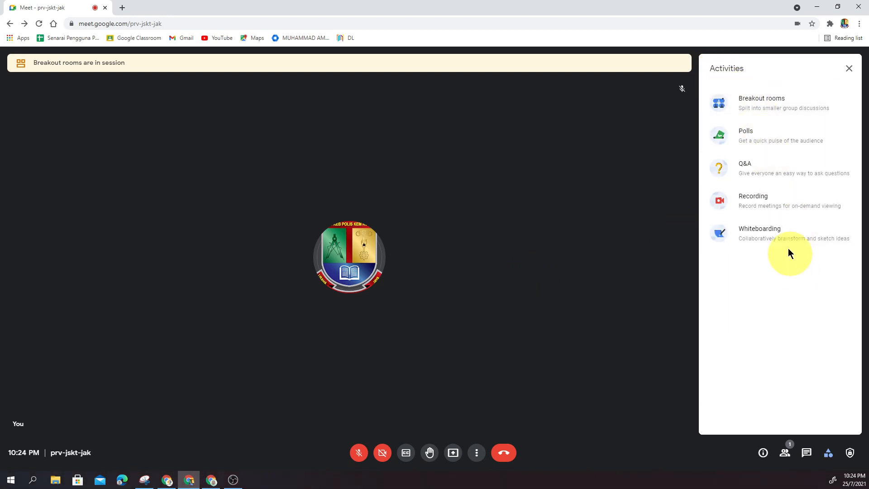
Step: Close all breakout rooms as the host and return to the main call on the participant's computer
click(773, 108)
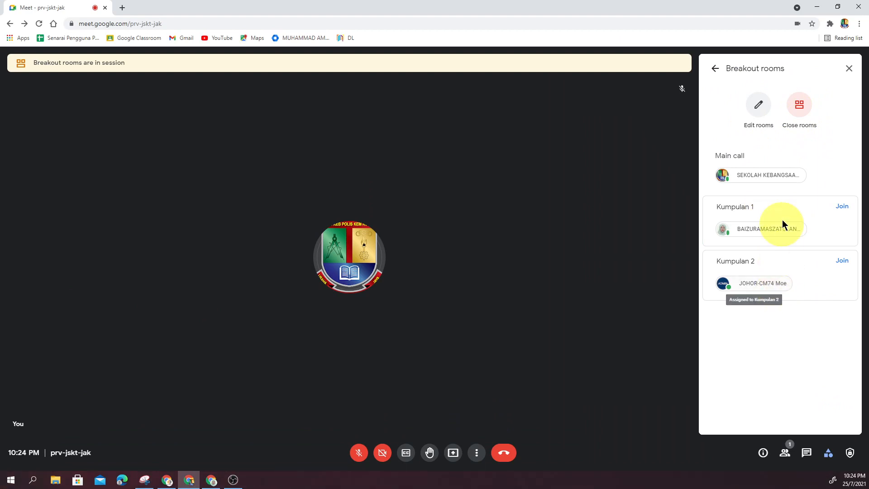
click(799, 114)
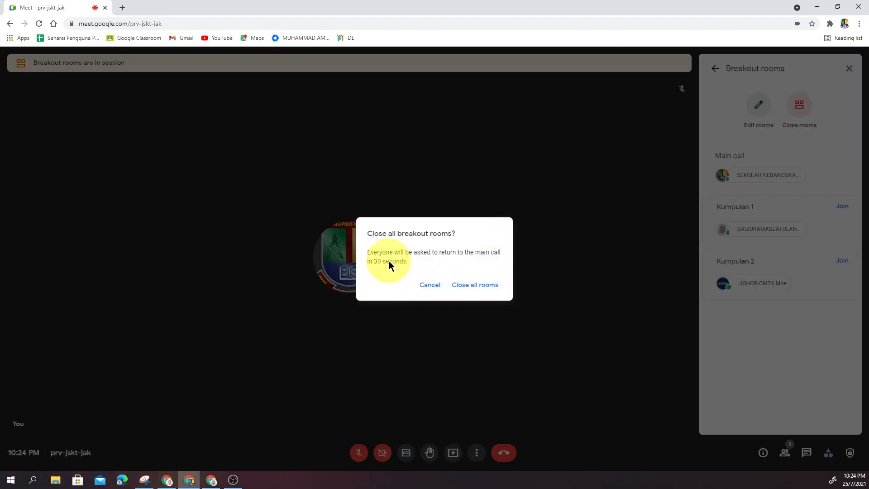
click(473, 286)
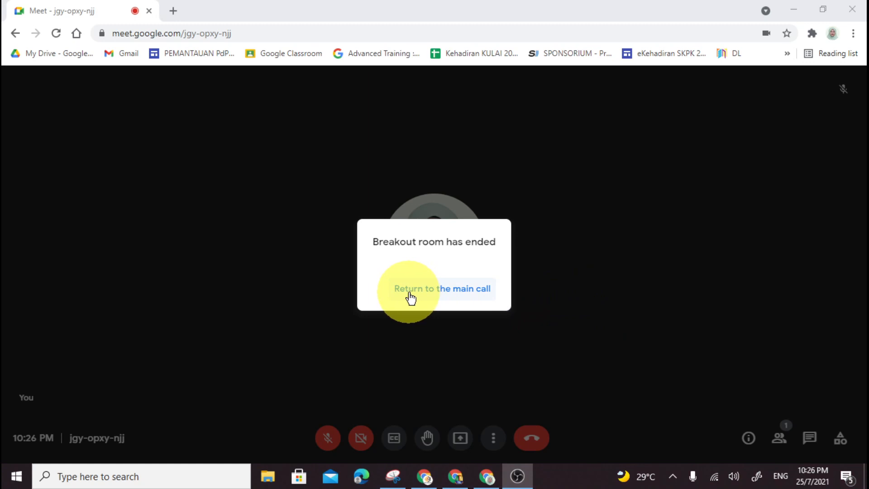
click(455, 299)
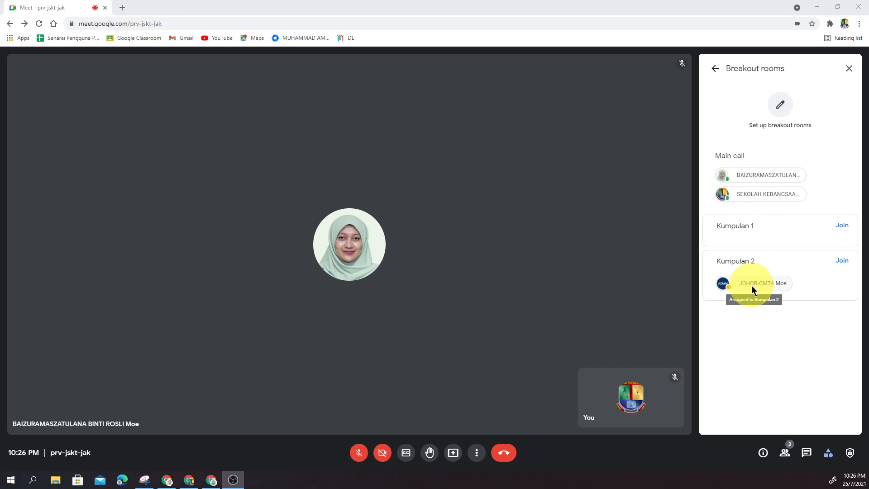
Step: Join the ended Kumpulan 2 room as the host and return to the main call
click(843, 262)
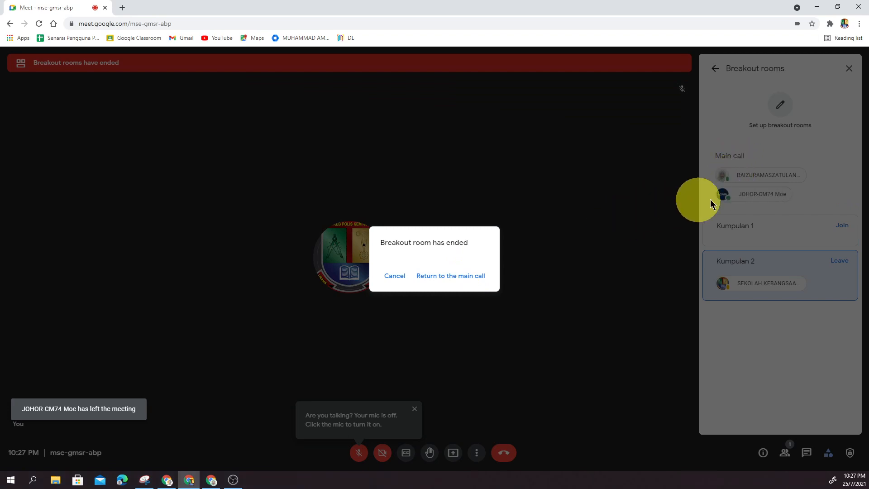
click(453, 277)
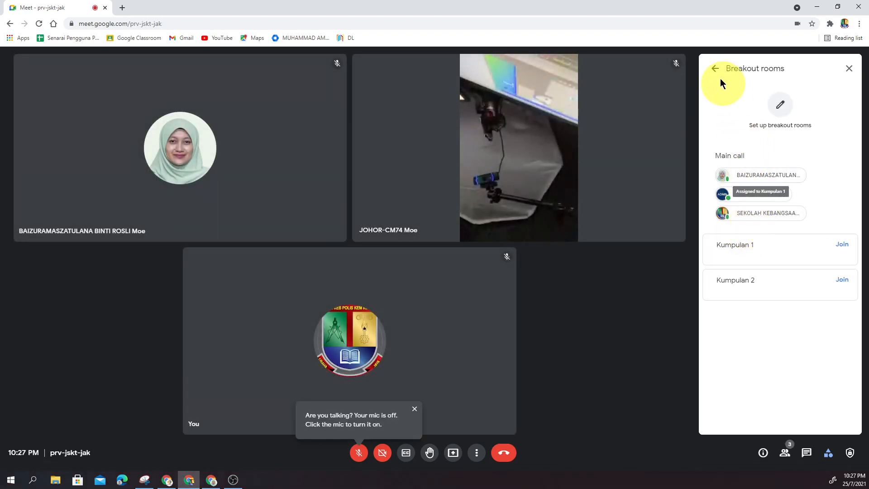
Step: Reopen the breakout room setup and view the timer option for ending rooms after a set time, leaving it off
click(782, 107)
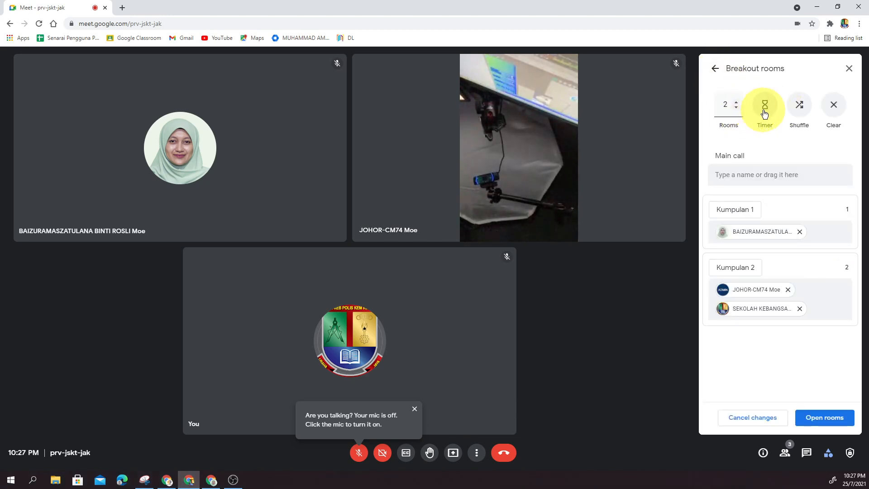
click(763, 110)
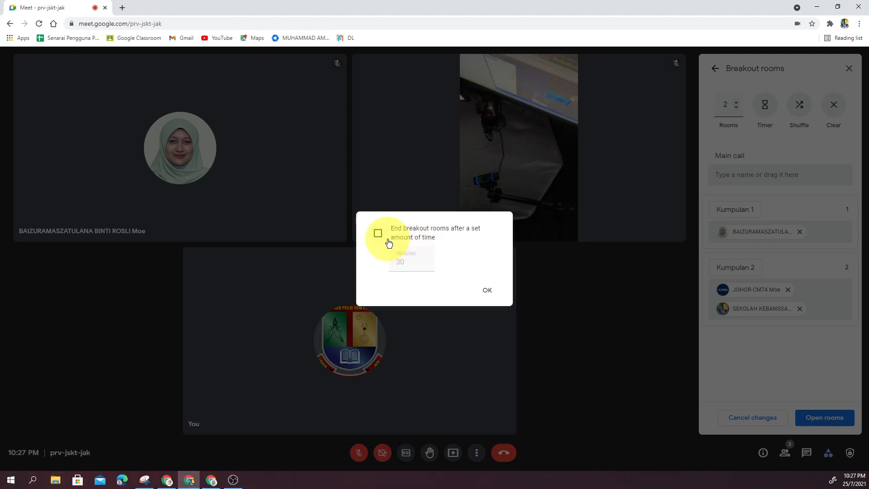
click(487, 290)
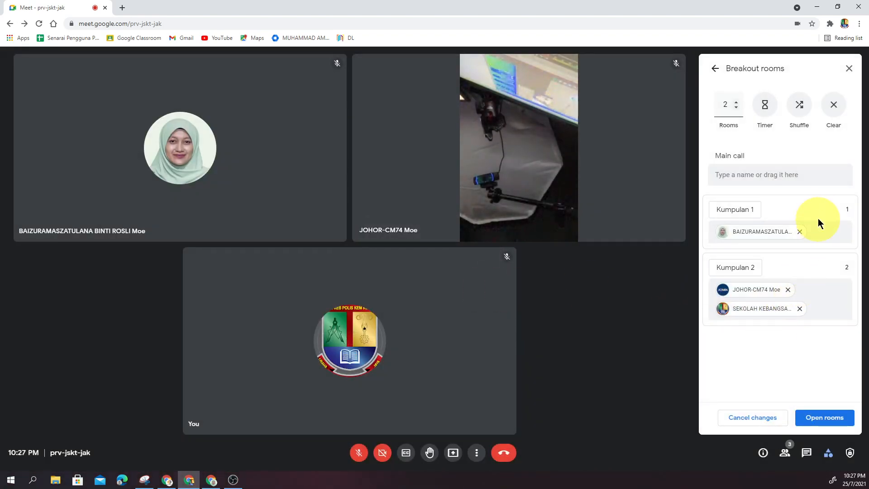